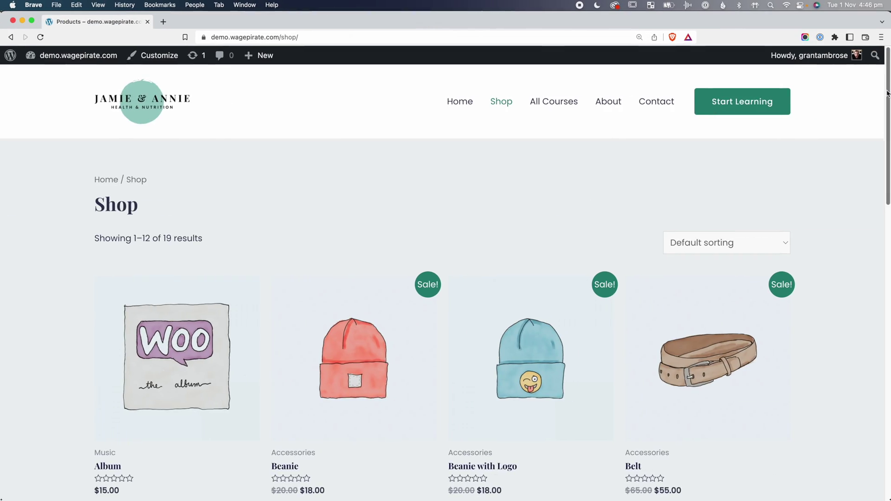
# Return to the Shop page and add Beanie with Logo to the cart alongside Album and Beanie.
pyautogui.scroll(-2, 887, 125)
pyautogui.moveTo(887, 125); pyautogui.dragTo(889, 237)
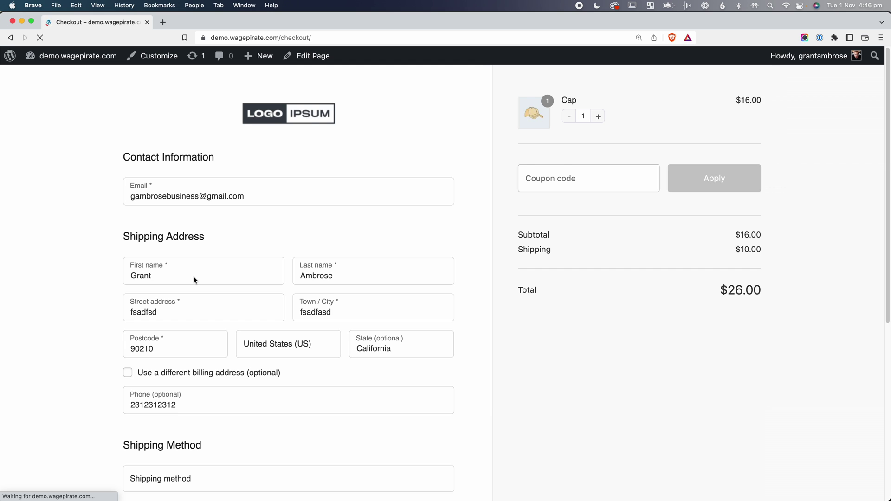
pyautogui.scroll(-6, 194, 279)
pyautogui.press('super+bracketleft')
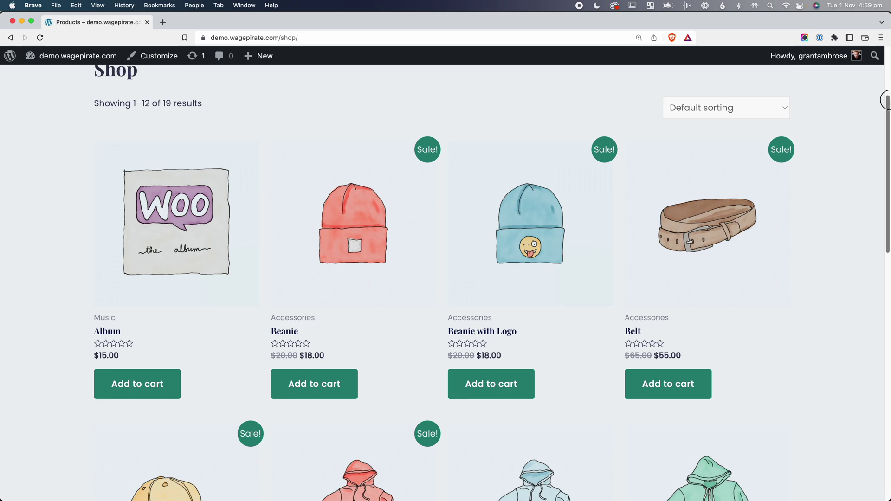
pyautogui.scroll(-1, 157, 371)
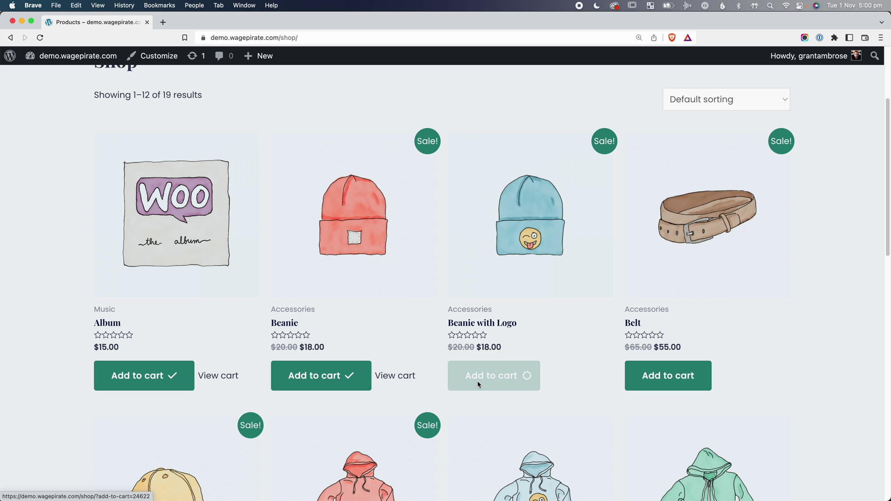
pyautogui.click(562, 380)
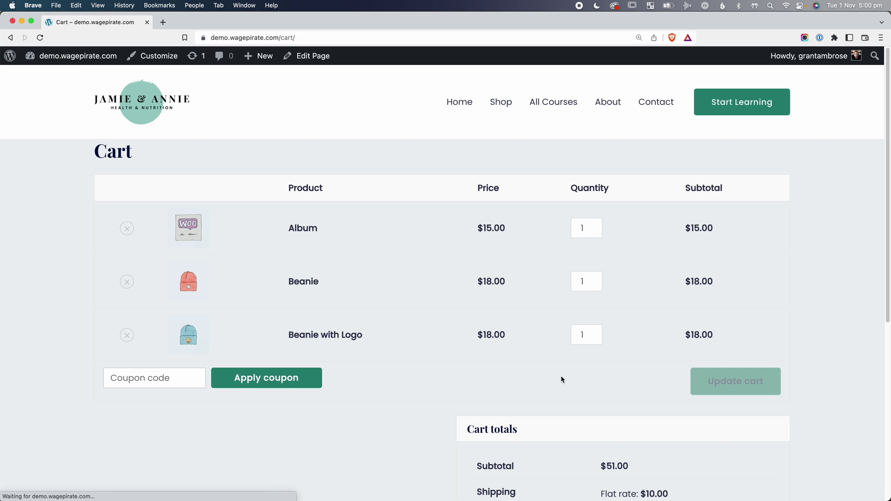
pyautogui.scroll(-5, 561, 378)
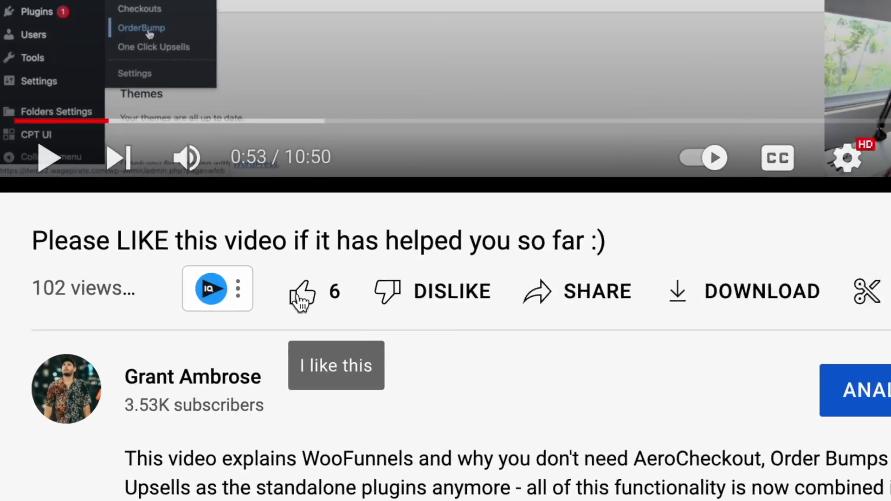
# Like the video and highlight FunnelKit in the description's plugin list.
pyautogui.click(301, 297)
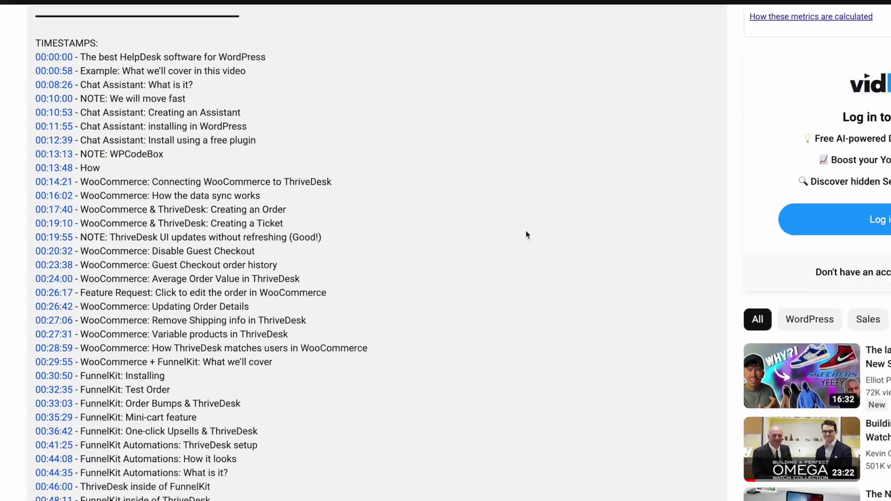
pyautogui.scroll(-15, 699, 136)
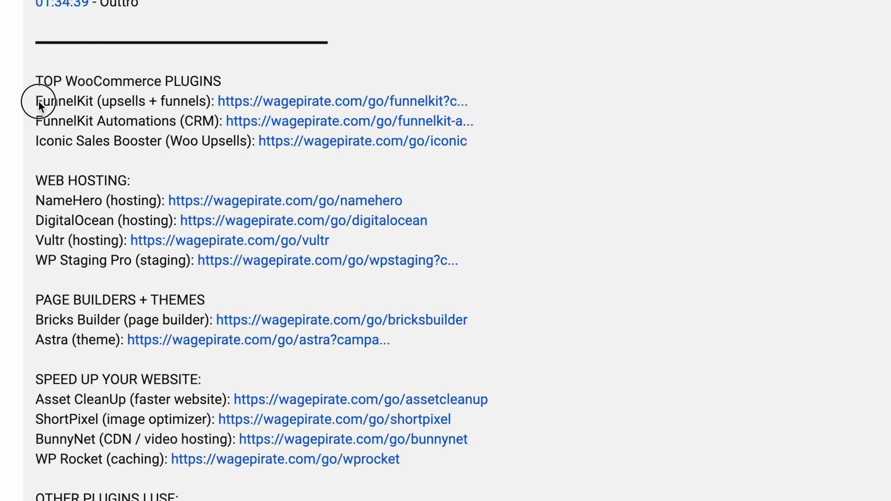
pyautogui.moveTo(38, 100); pyautogui.dragTo(103, 100)
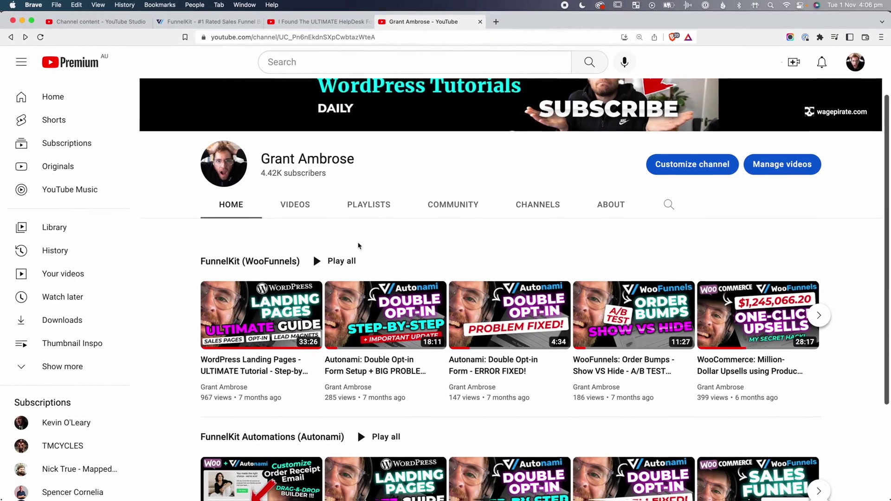
# Open the FunnelKit (WooFunnels) playlist from the channel page.
pyautogui.scroll(-1, 279, 247)
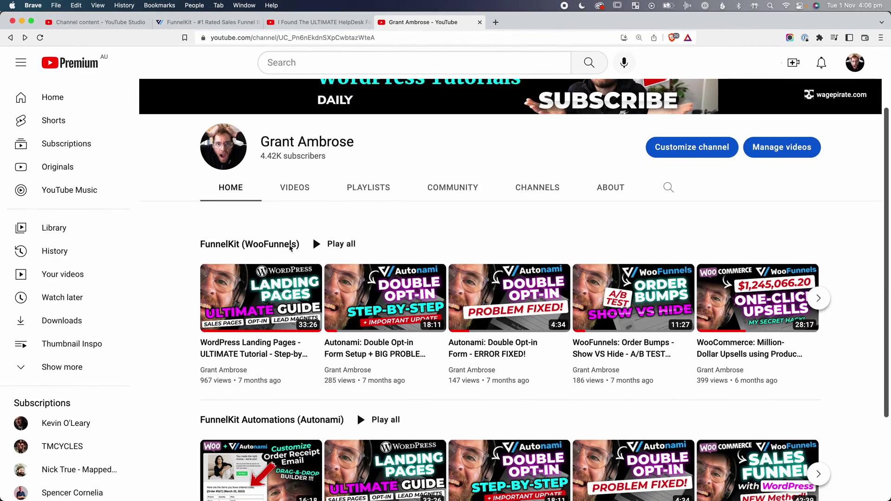
pyautogui.click(279, 247)
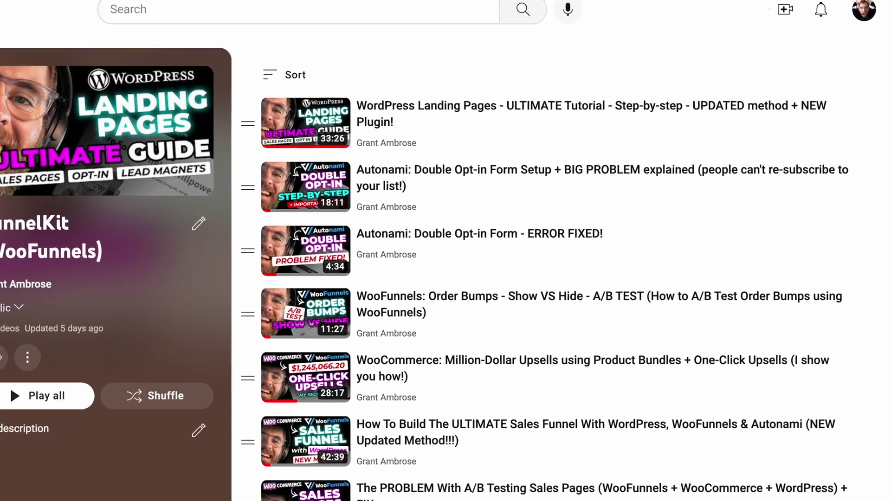
pyautogui.scroll(-3, 511, 265)
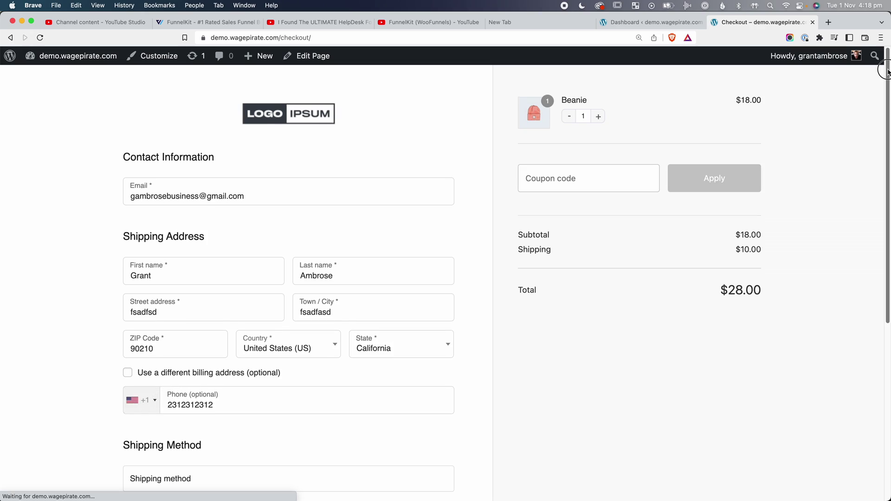
pyautogui.moveTo(886, 70); pyautogui.dragTo(883, 230)
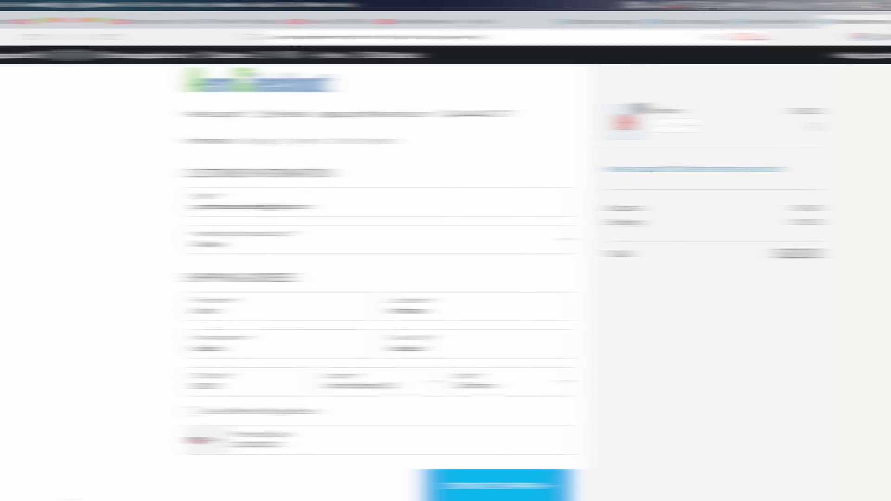
# Move the demo checkout on to shipping and add the discounted surfing Cap.
pyautogui.scroll(-1, 886, 116)
pyautogui.moveTo(886, 116); pyautogui.dragTo(887, 149)
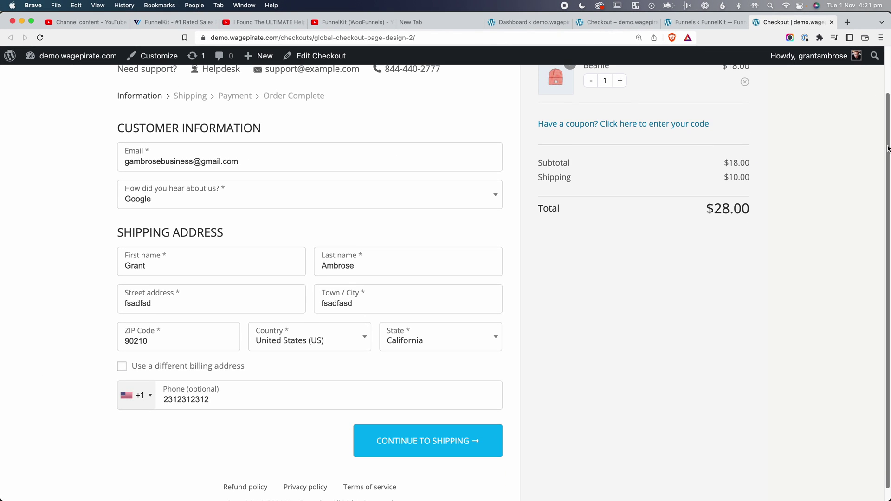
pyautogui.click(449, 439)
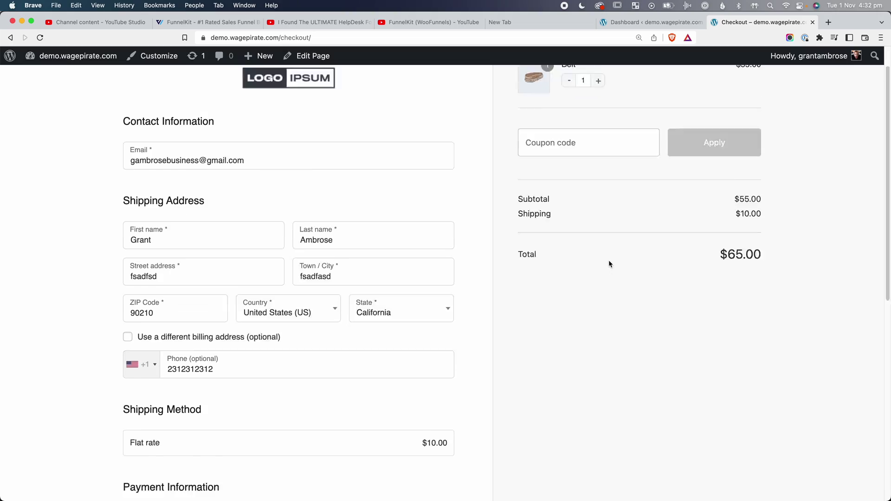
pyautogui.scroll(-5, 609, 259)
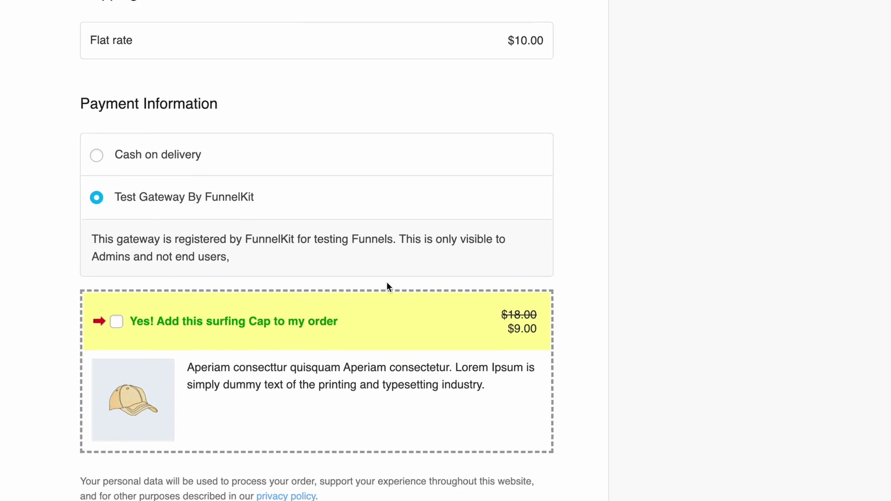
pyautogui.click(319, 342)
pyautogui.scroll(5, 741, 239)
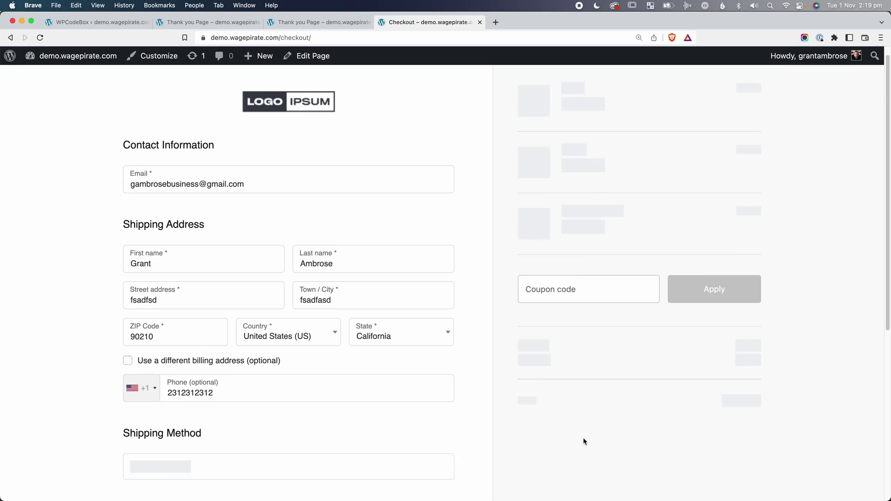
pyautogui.scroll(-3, 583, 439)
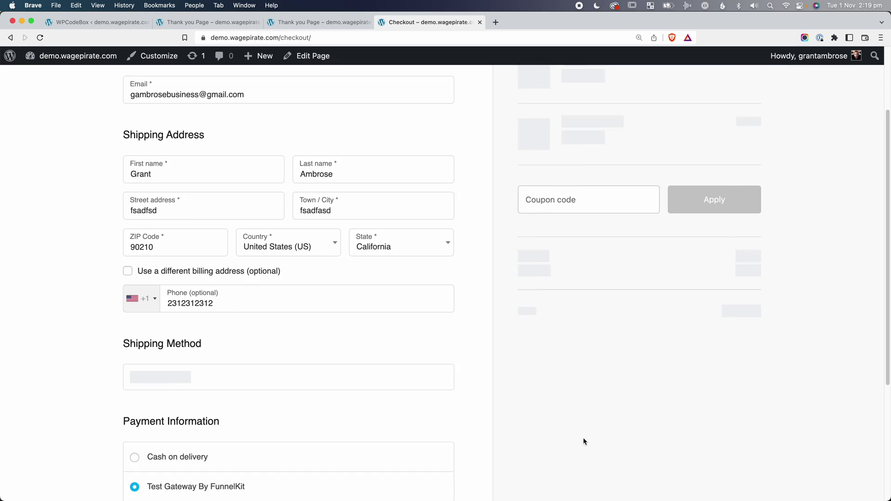
pyautogui.scroll(-7, 583, 441)
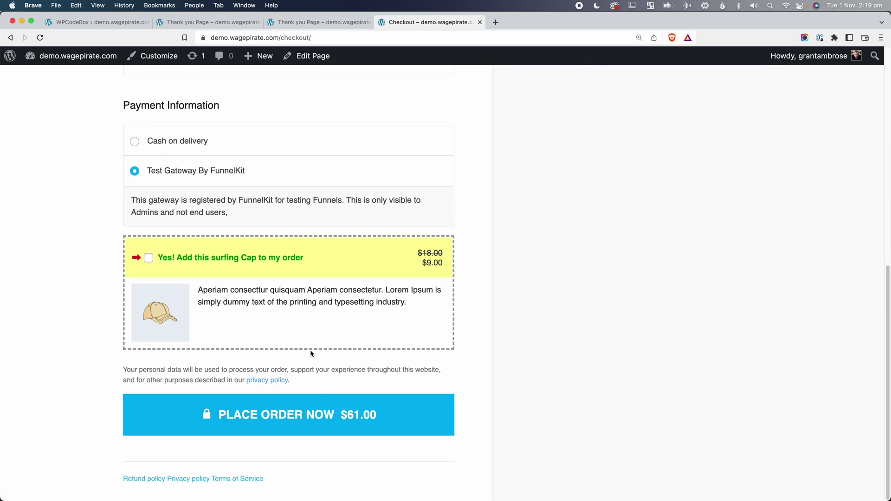
# Place the demo order, accept the one-time offer, then download the CartHopper: WooCommerce Skip Cart zip.
pyautogui.click(263, 415)
pyautogui.scroll(-5, 461, 358)
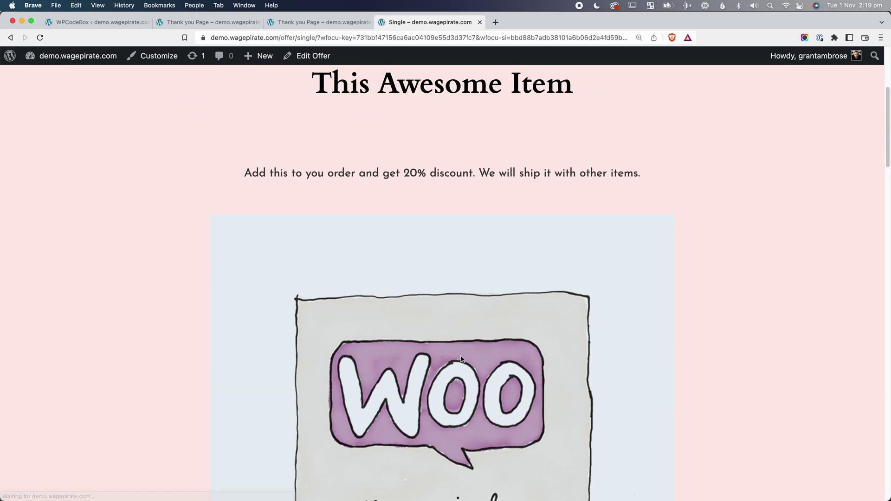
pyautogui.scroll(-10, 462, 359)
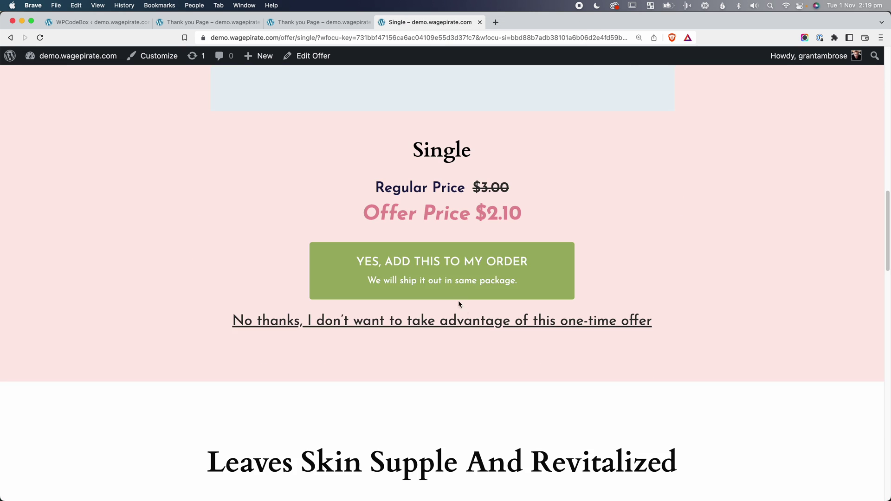
pyautogui.click(448, 271)
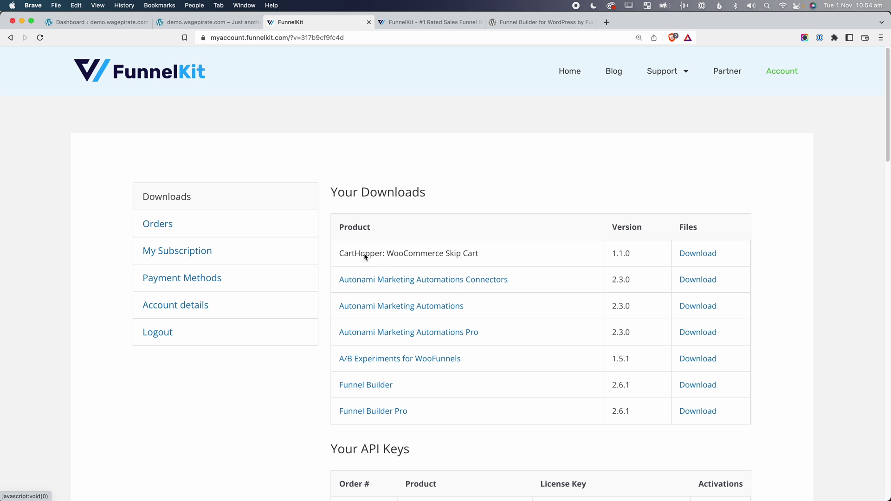
pyautogui.click(704, 254)
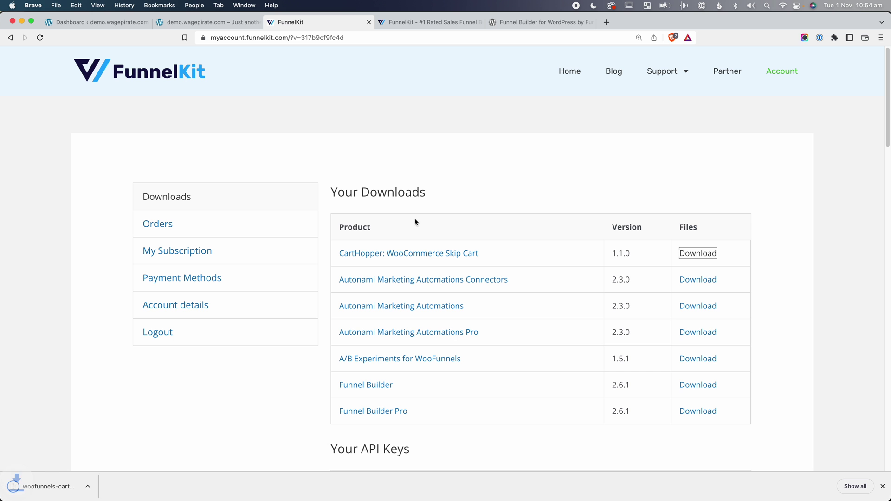
pyautogui.press('super+1')
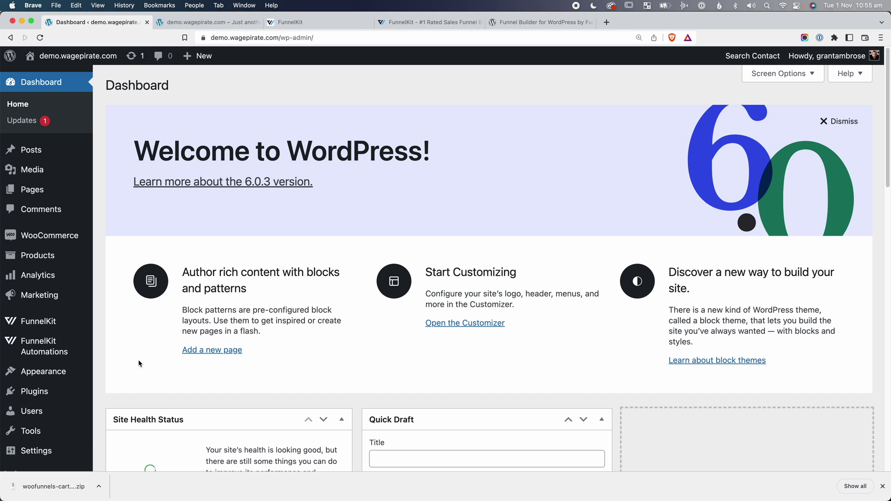
# Upload the plugin zip, then open CartHopper settings and highlight Enable SkipCart For All Products.
pyautogui.moveTo(97, 392)
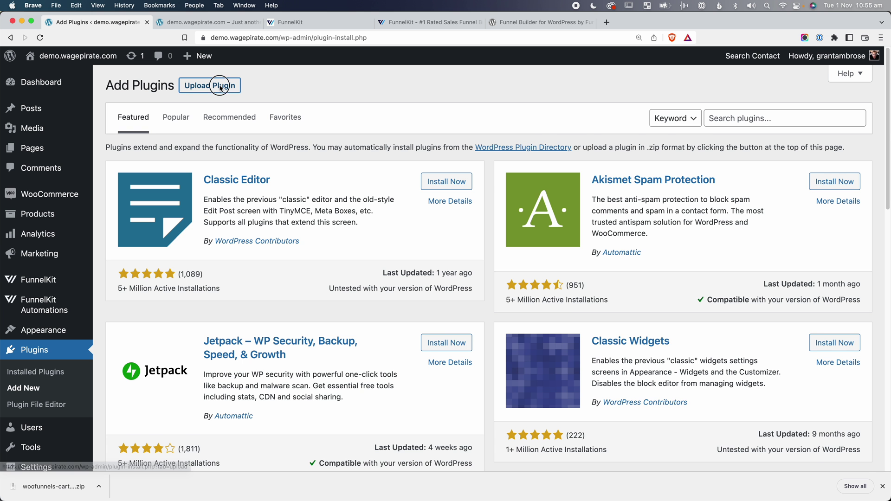
pyautogui.click(210, 85)
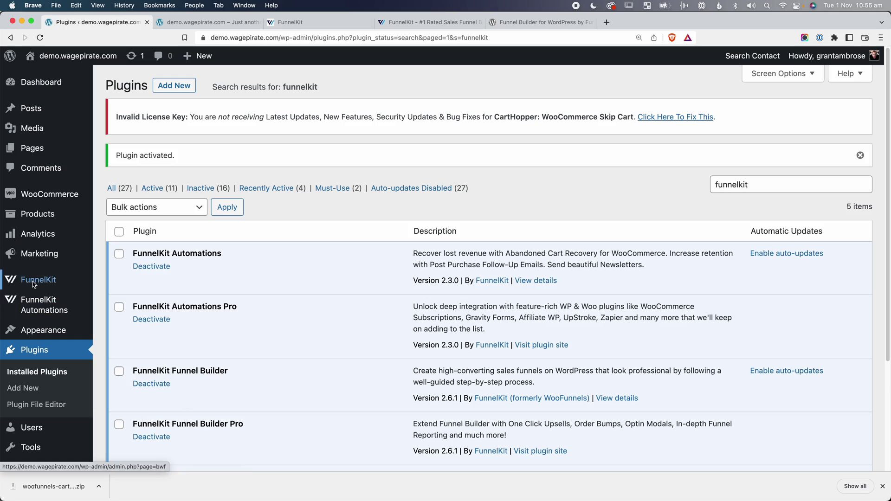
pyautogui.moveTo(32, 280)
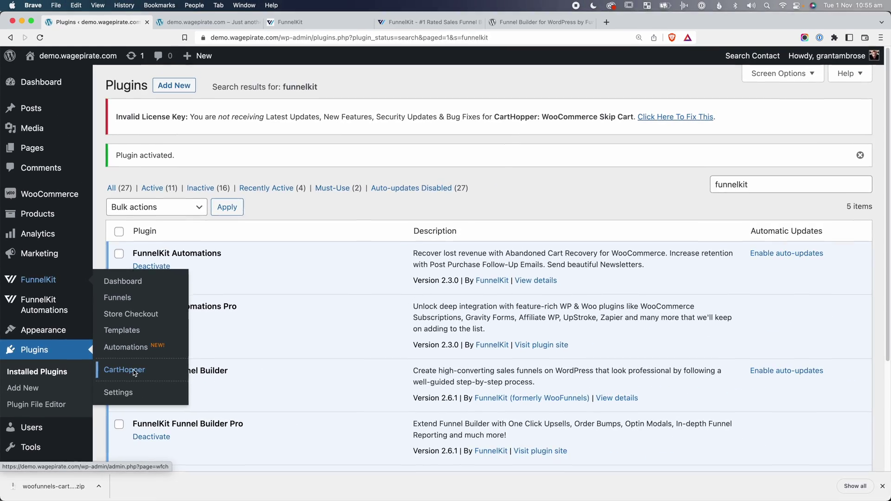
pyautogui.click(241, 332)
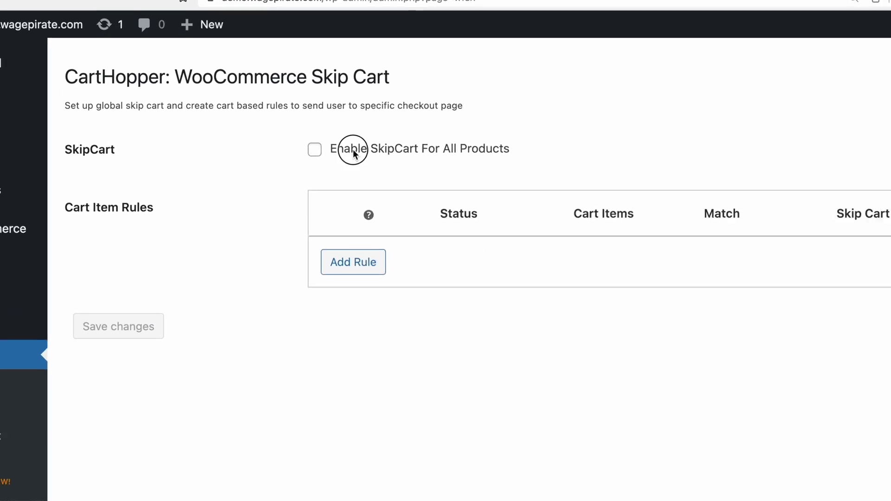
pyautogui.moveTo(300, 140); pyautogui.dragTo(396, 136)
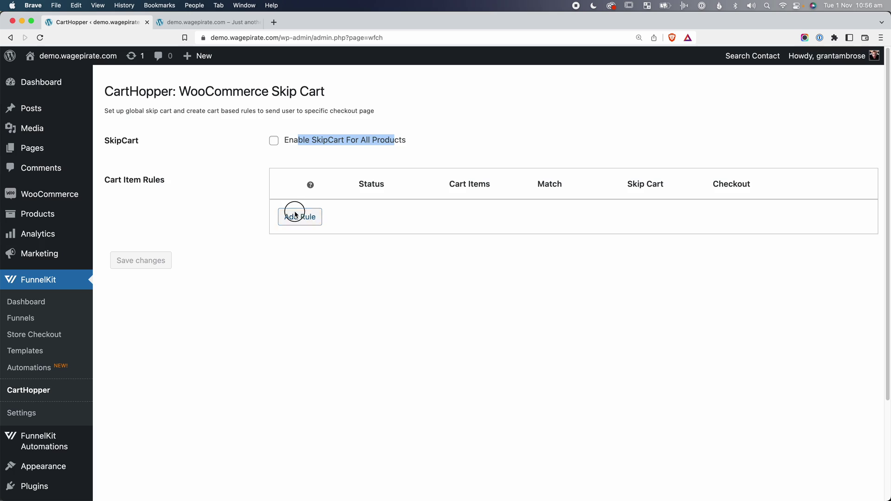
# Start a new cart item rule with Add Rule on the CartHopper page.
pyautogui.click(304, 214)
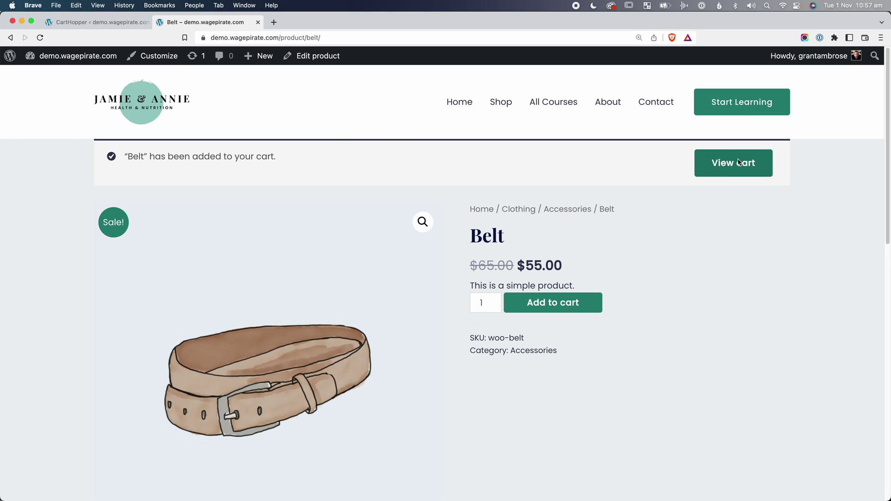
# Scroll down the cart page toward Proceed to checkout.
pyautogui.scroll(-5, 386, 319)
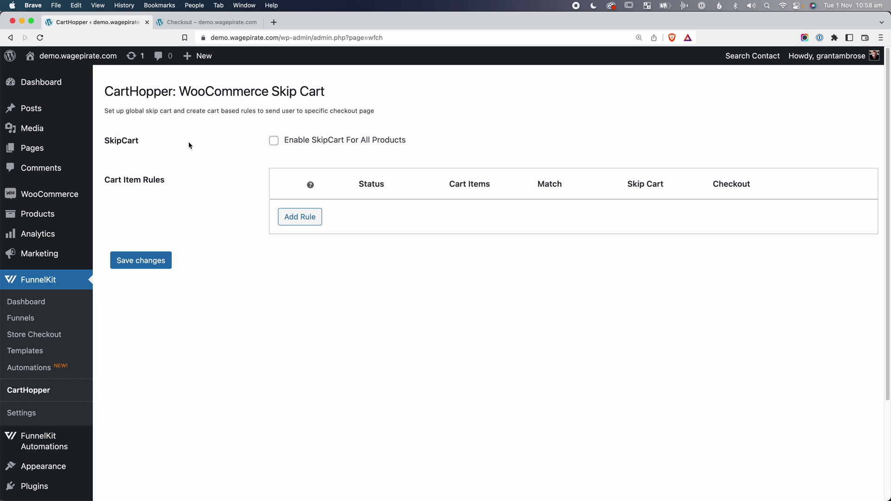
# Tick Enable SkipCart For All Products in the CartHopper settings.
pyautogui.click(277, 142)
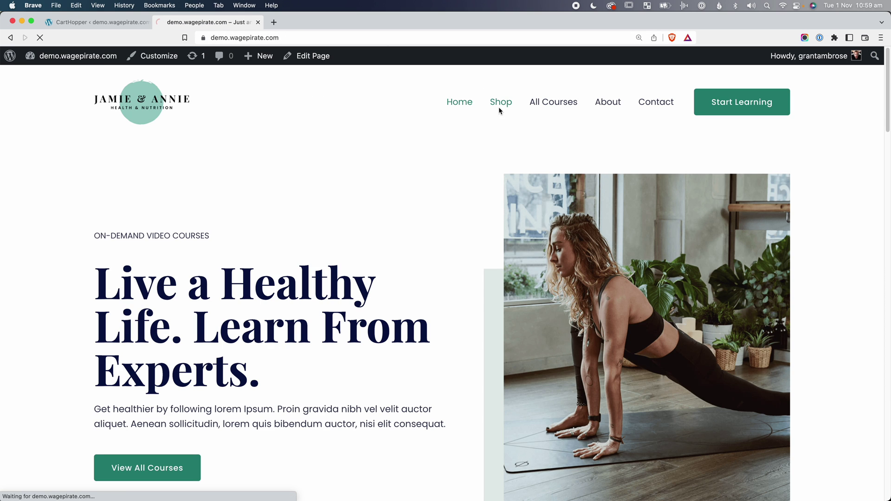
# Add Hoodie with Logo from its product page, landing straight on checkout.
pyautogui.scroll(-4, 348, 199)
pyautogui.scroll(-5, 333, 210)
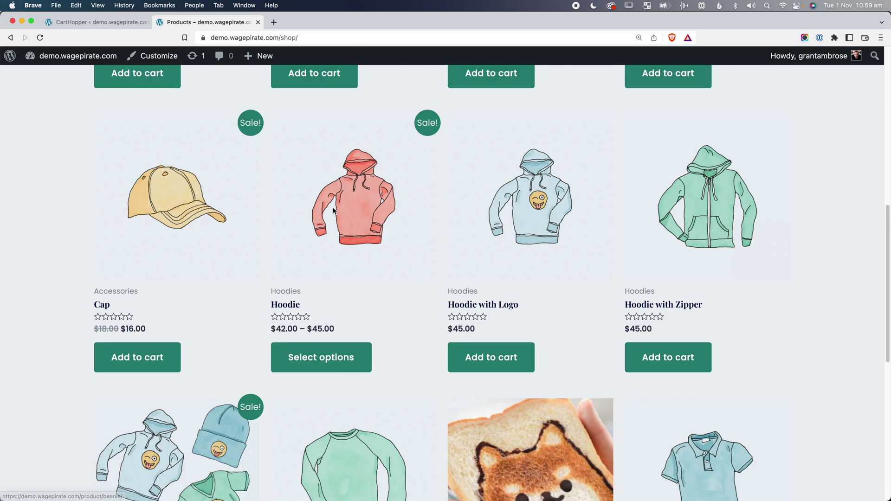
pyautogui.click(545, 158)
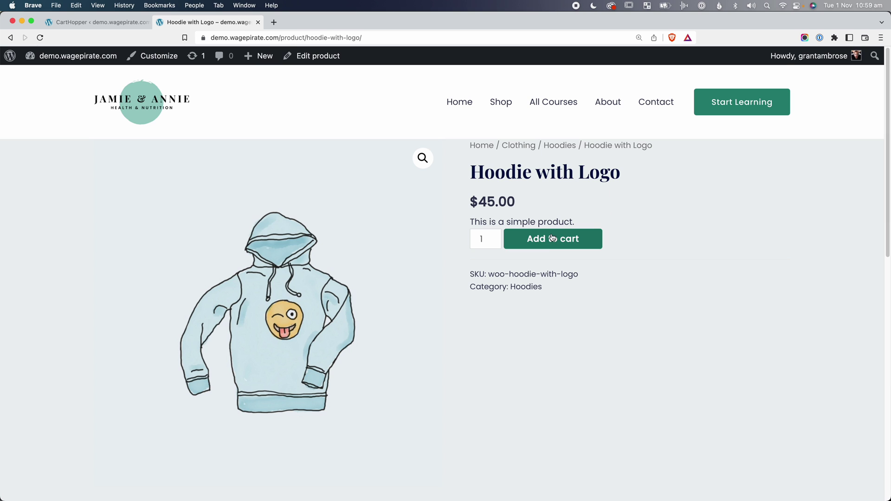
pyautogui.click(549, 241)
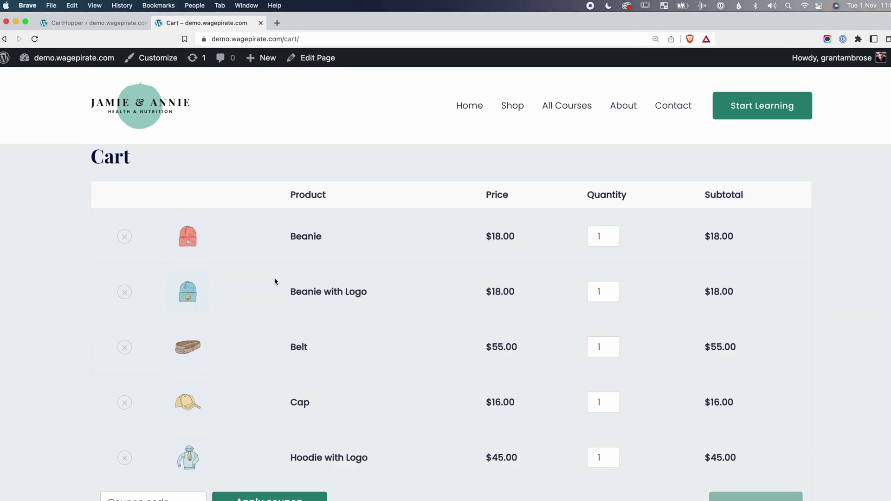
# Remove the Beanie from the cart and return to the shop page.
pyautogui.click(61, 489)
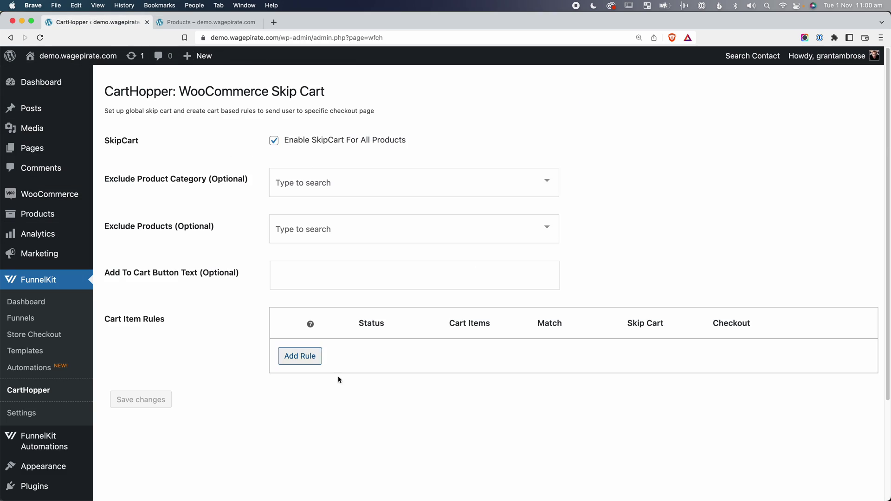
pyautogui.click(180, 22)
pyautogui.scroll(-3, 343, 289)
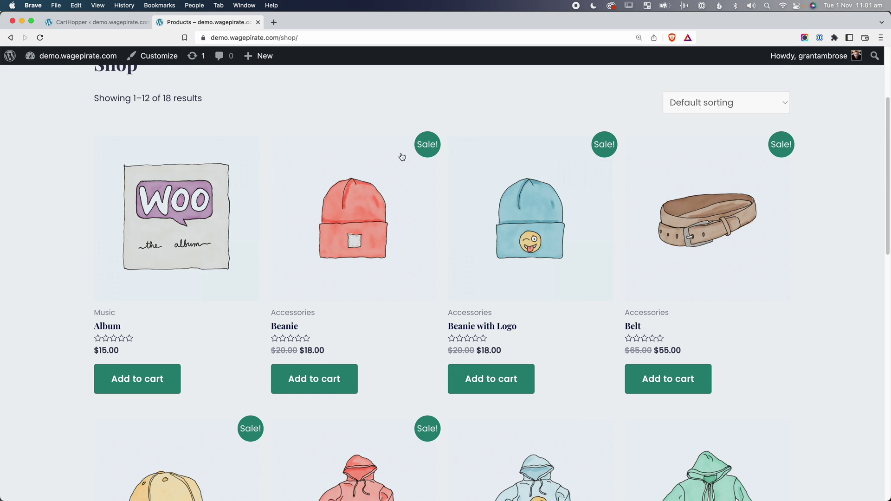
# Add the Beanie from its product page, land on the $28.00 checkout, and go back to Shop.
pyautogui.scroll(-1, 337, 191)
pyautogui.click(337, 191)
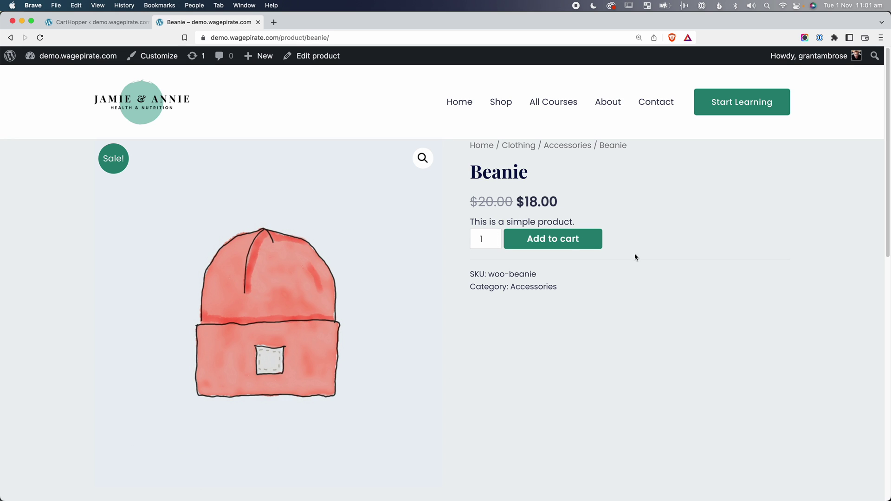
pyautogui.click(570, 241)
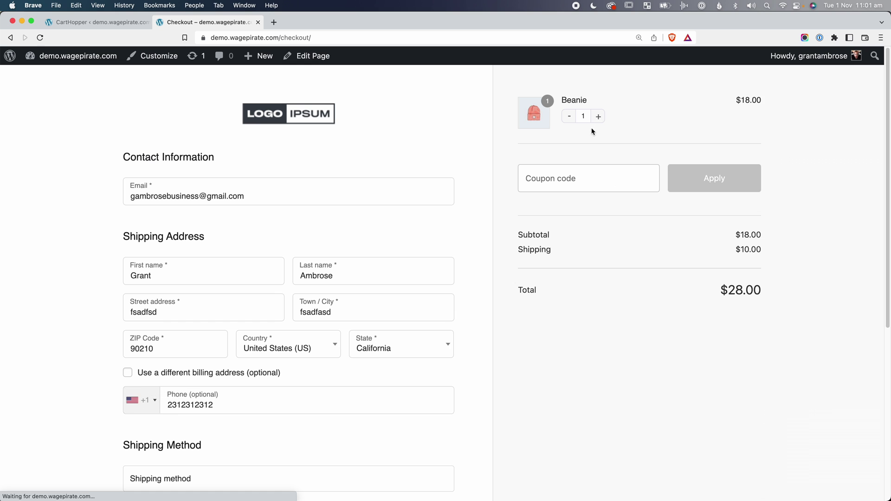
pyautogui.click(9, 38)
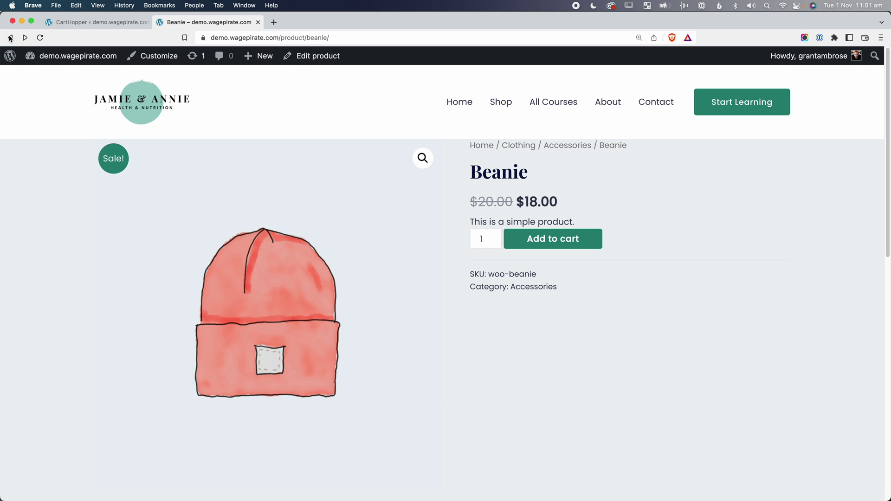
pyautogui.click(9, 39)
pyautogui.scroll(-4, 800, 414)
pyautogui.scroll(4, 800, 414)
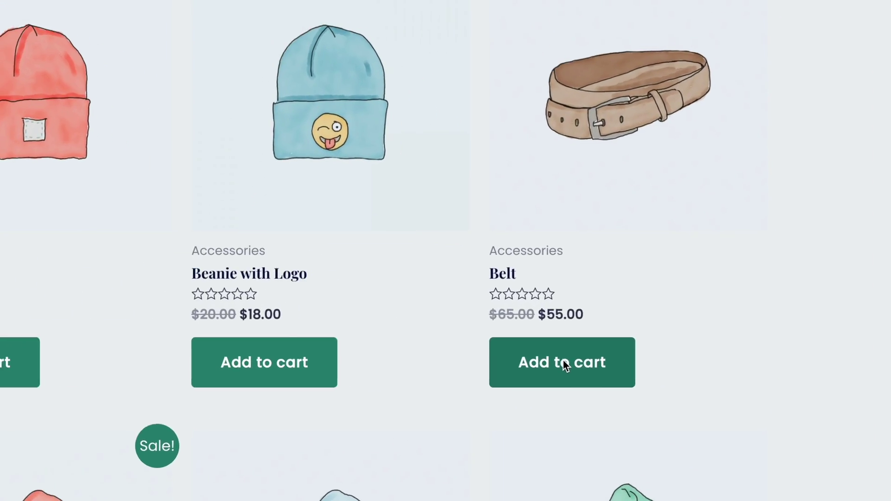
# Add the Belt from the shop grid, check the $73.00 cart, and return to Shop.
pyautogui.click(669, 343)
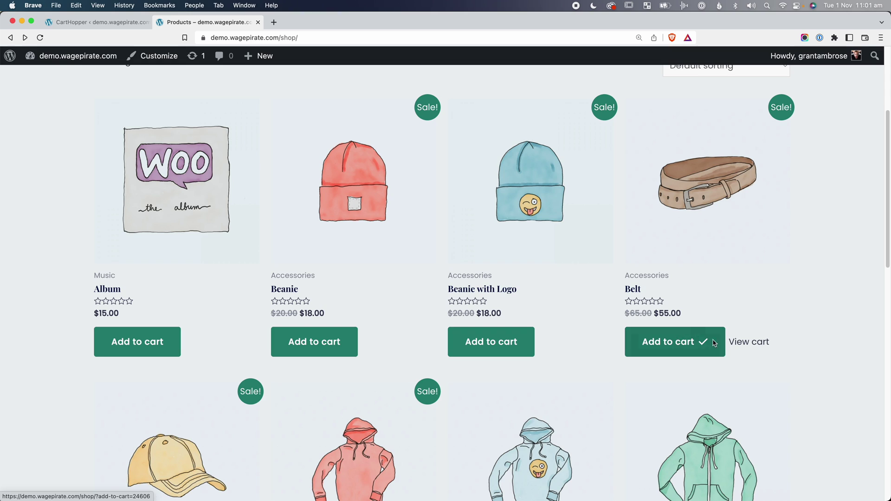
pyautogui.click(743, 344)
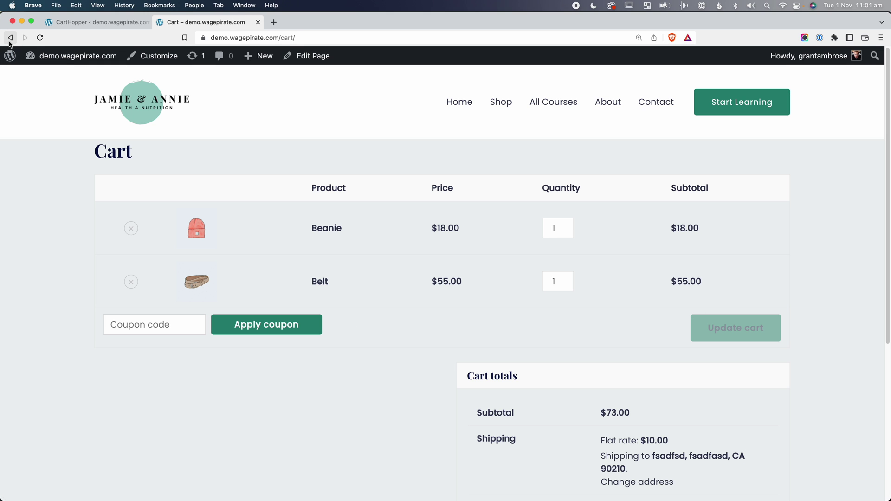
pyautogui.click(10, 38)
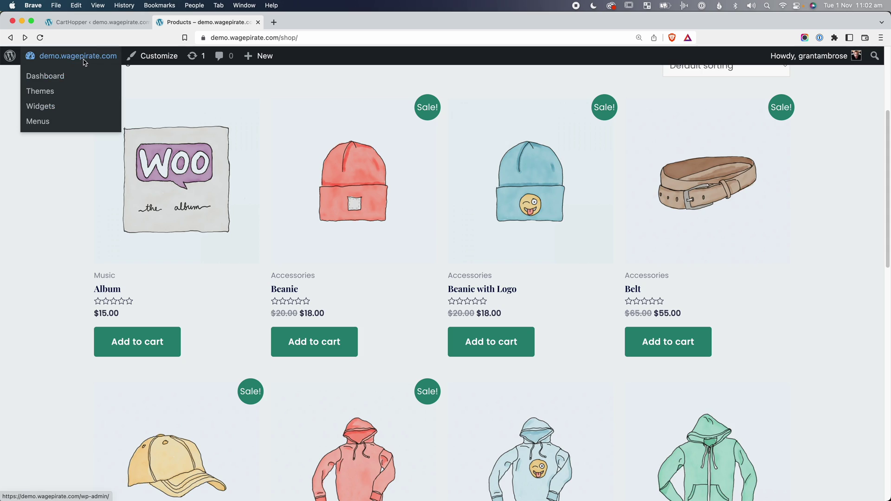
# Untick 'Enable AJAX add to cart buttons on archives' in WooCommerce Products settings, save, and return to the shop tab.
pyautogui.click(58, 76)
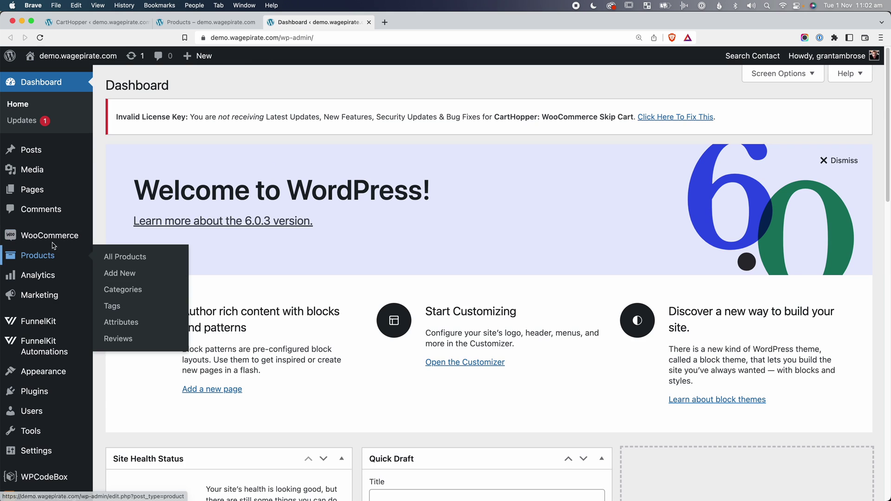
pyautogui.moveTo(57, 234)
pyautogui.click(118, 351)
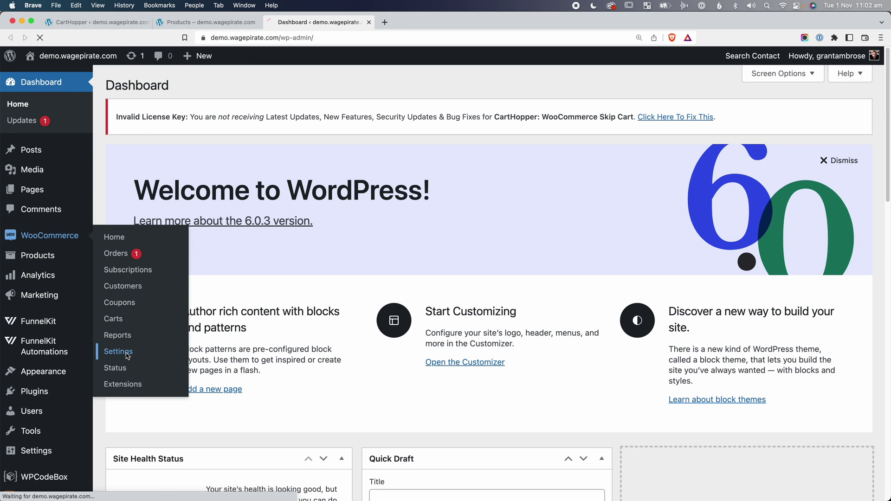
pyautogui.click(182, 141)
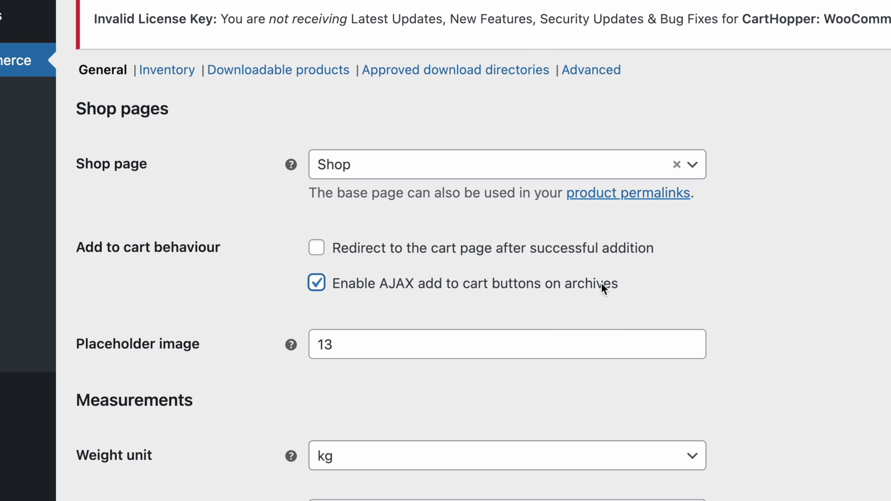
pyautogui.click(319, 281)
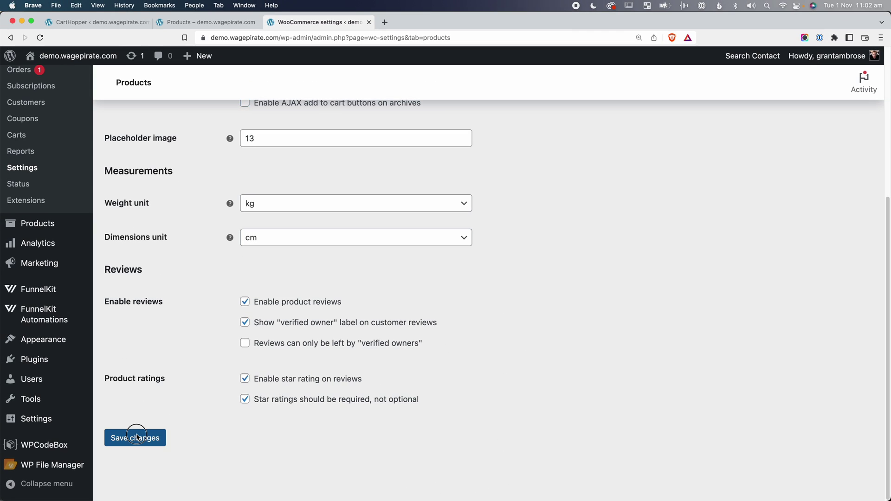
pyautogui.click(136, 436)
pyautogui.click(206, 24)
# Reload the shop page and add Hoodie with Logo to the cart from the product grid.
pyautogui.scroll(5, 362, 244)
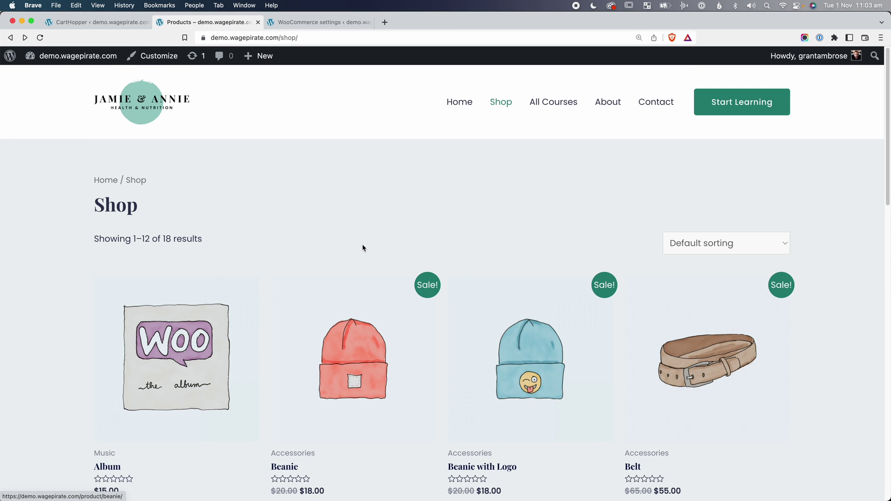
pyautogui.press('super+r')
pyautogui.scroll(-10, 359, 217)
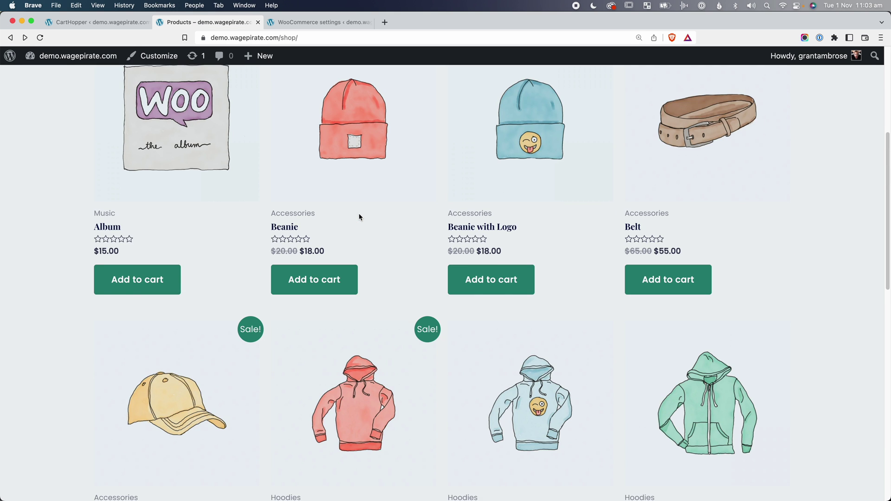
pyautogui.scroll(-1, 362, 245)
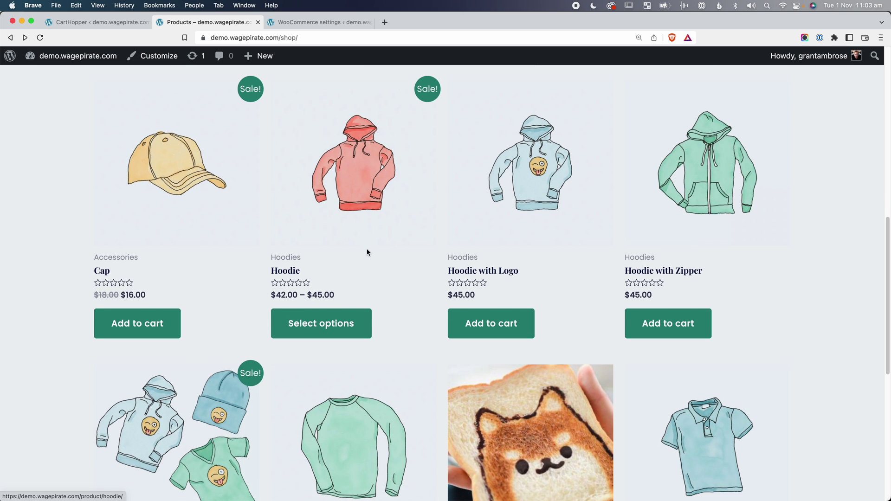
pyautogui.click(501, 321)
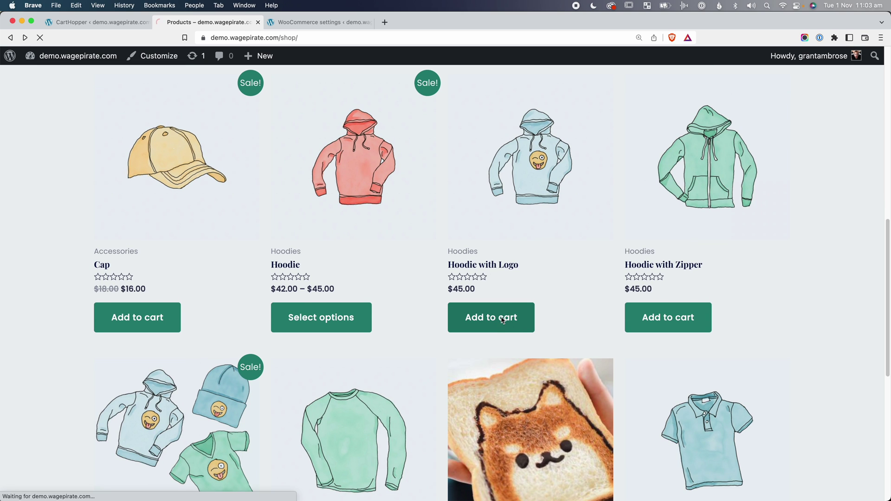